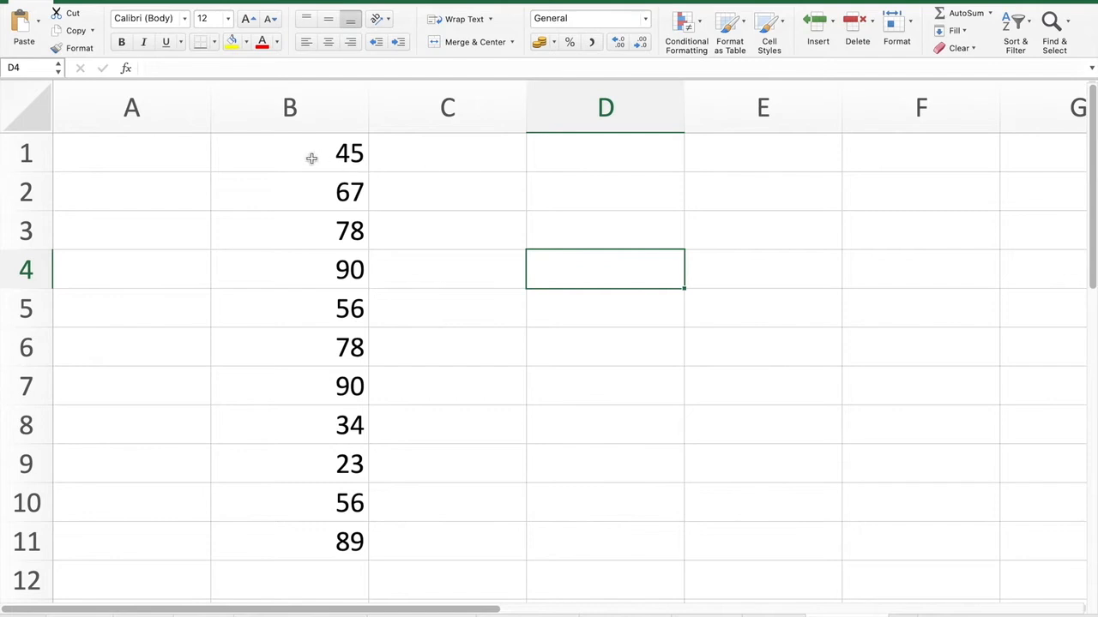
- Step through the numbers in column B, starting with 45 in B1
left_click(293, 156)
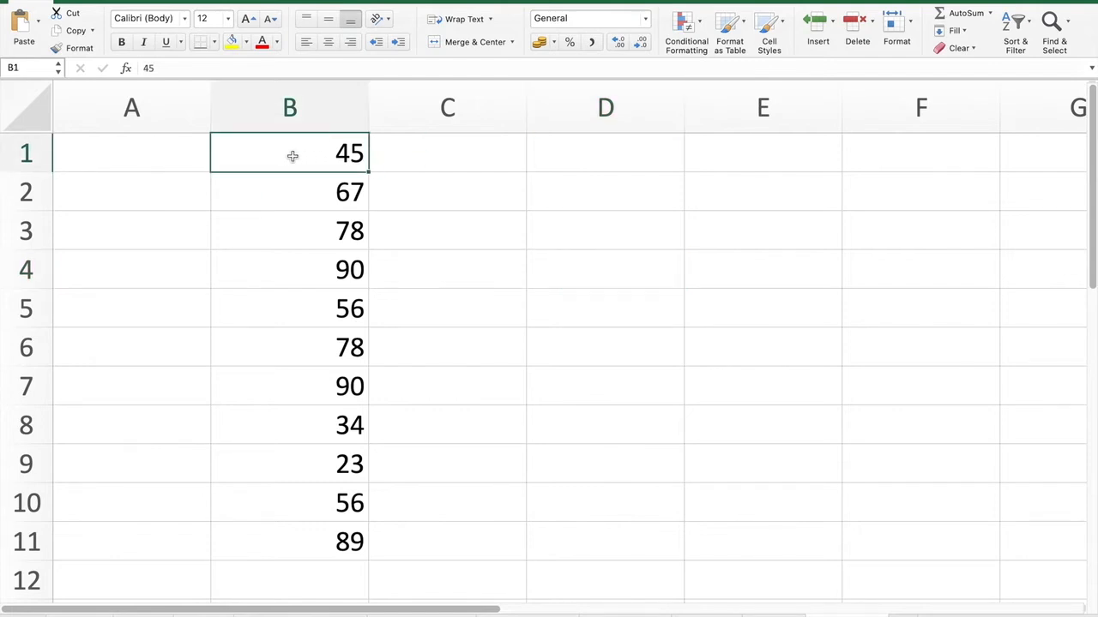
key("Down")
key("Down")
key("Down")
key("Down")
key("Down")
key("Down")
key("Down")
key("Down")
key("Down")
key("Down")
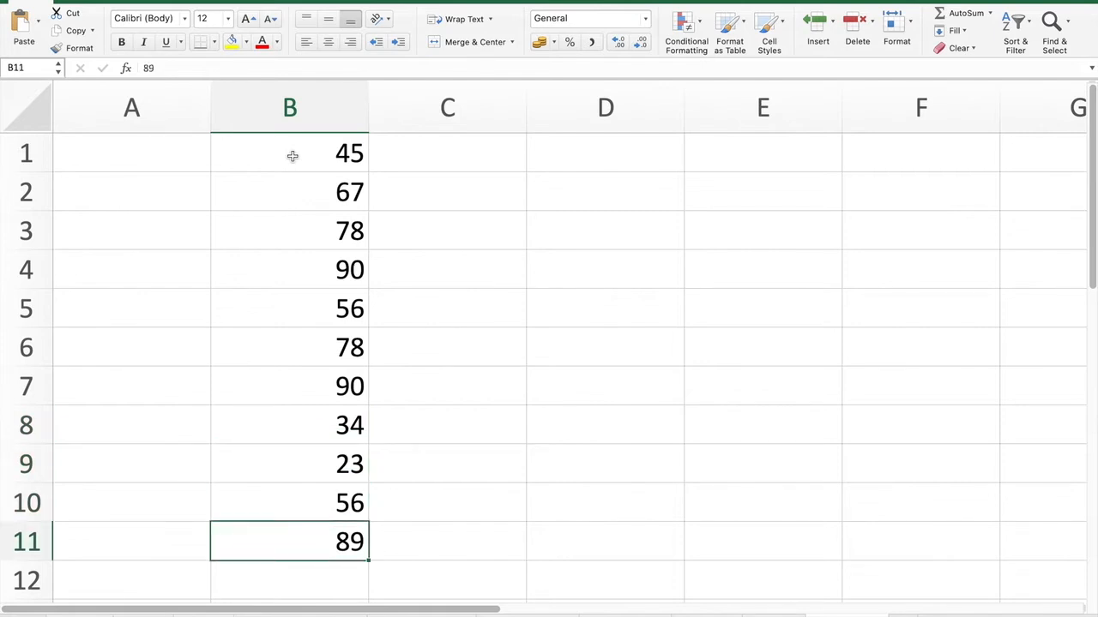
scroll(548, 410, "left", 1)
- Read the MIN and MAX function descriptions in the Formula Builder, then select C7
left_click(127, 74)
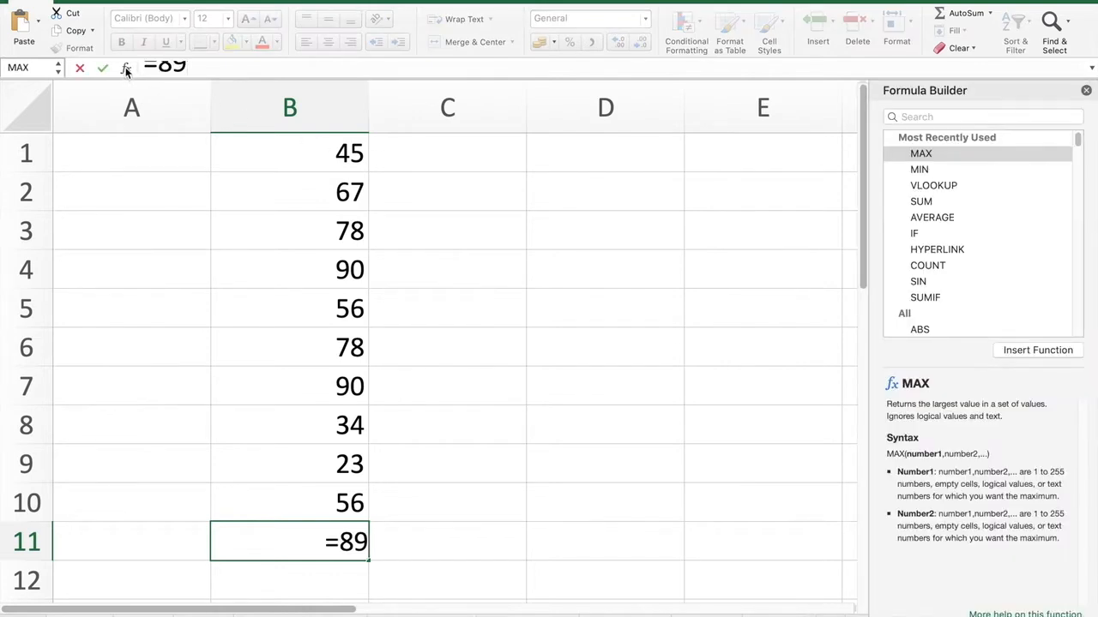
left_click(929, 170)
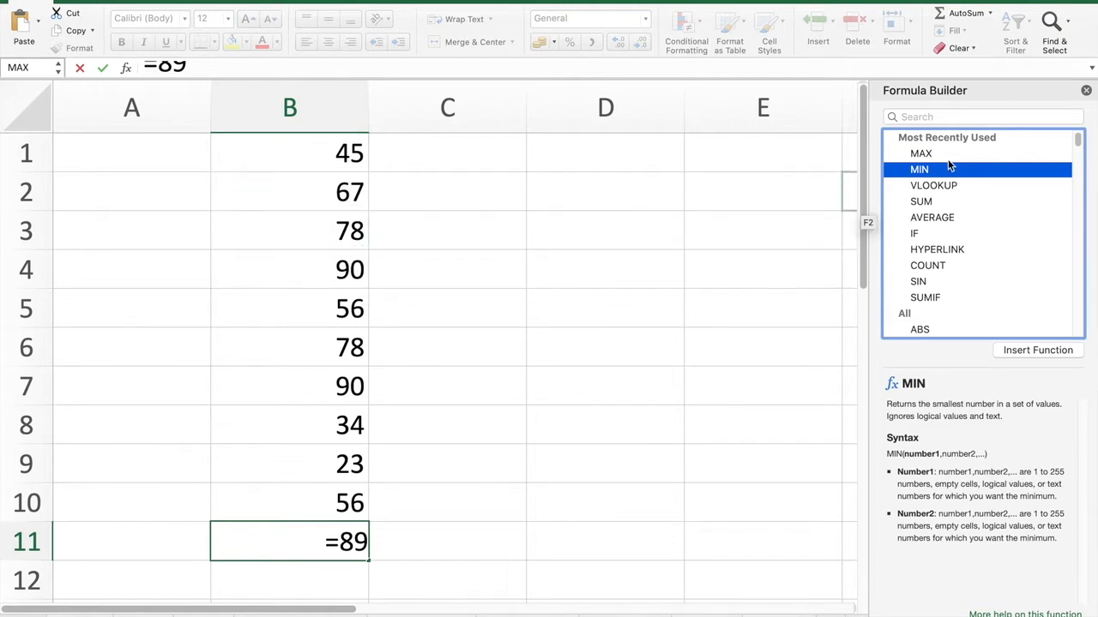
left_click(921, 153)
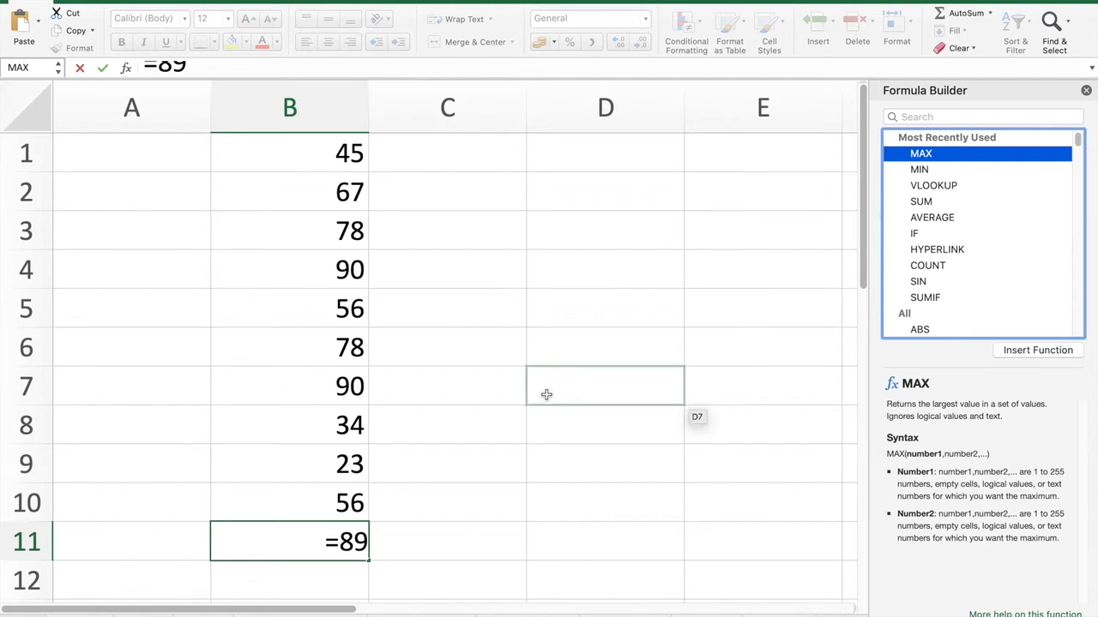
key("Escape")
left_click(506, 404)
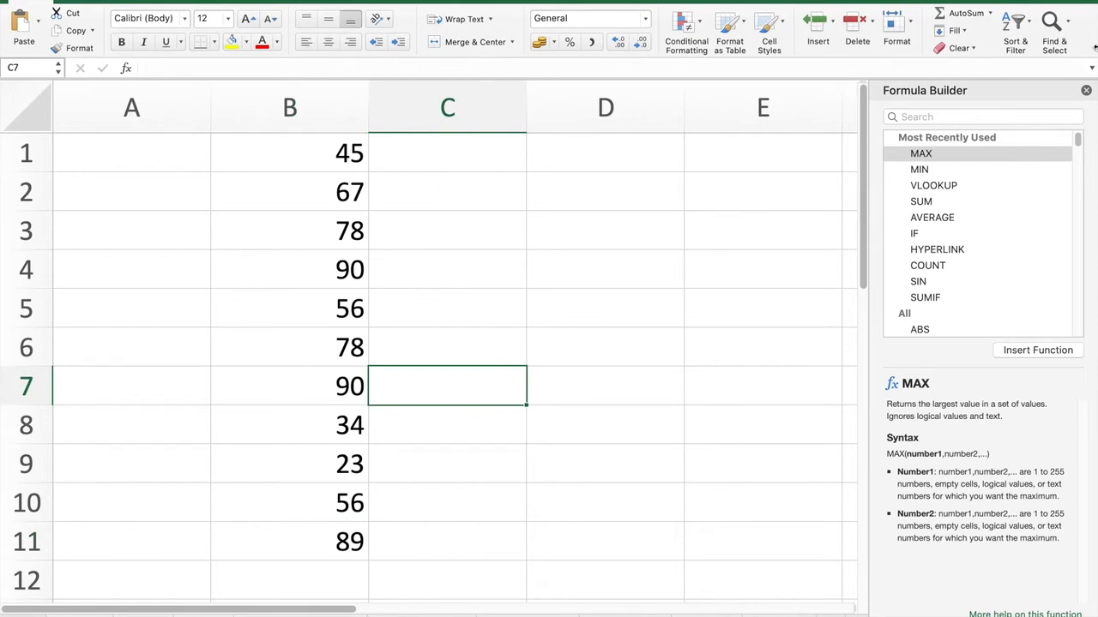
- Close the function reference and enter the labels Min in D5 and Max in D6
left_click(1087, 91)
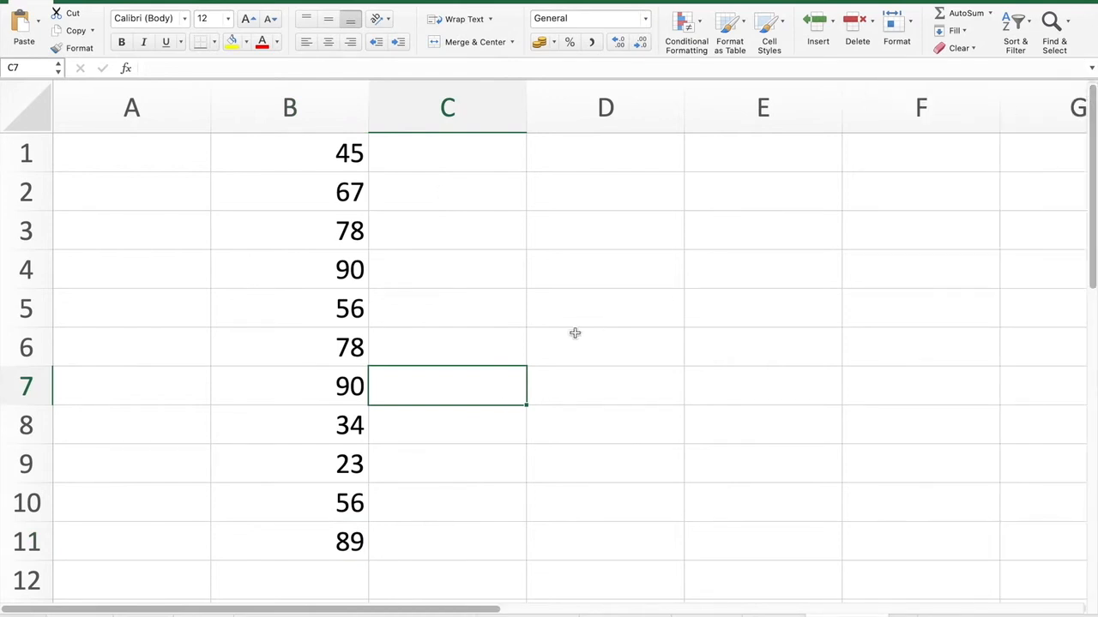
left_click(485, 306)
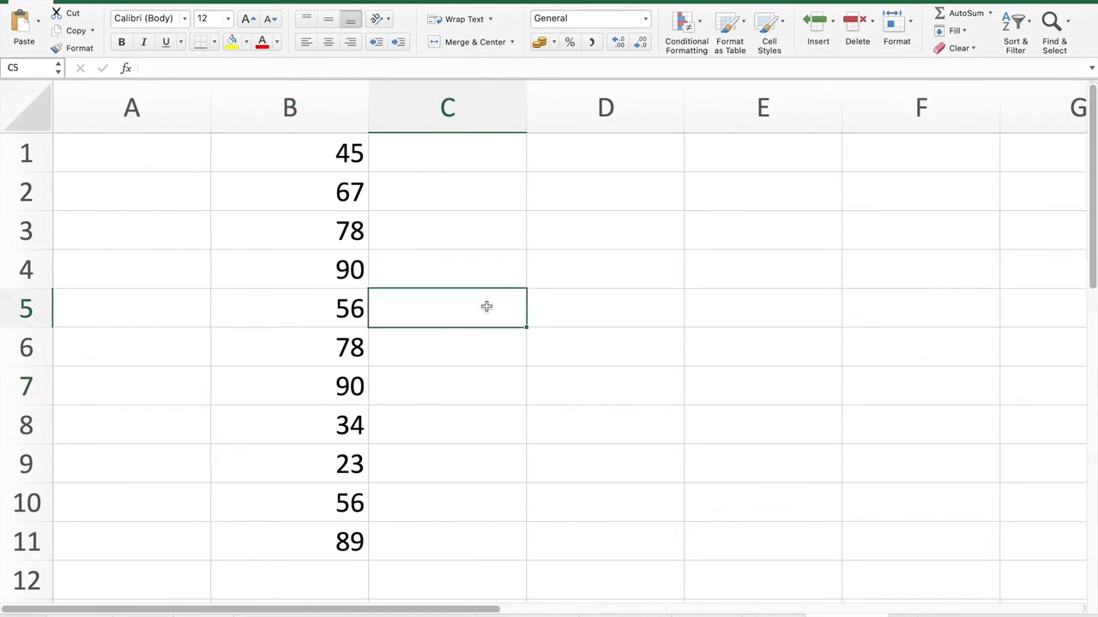
type("Mi")
key("BackSpace")
key("BackSpace")
left_click(575, 316)
type("Min")
key("Return")
type("Max")
key("Return")
key("Up")
key("Right")
key("Up")
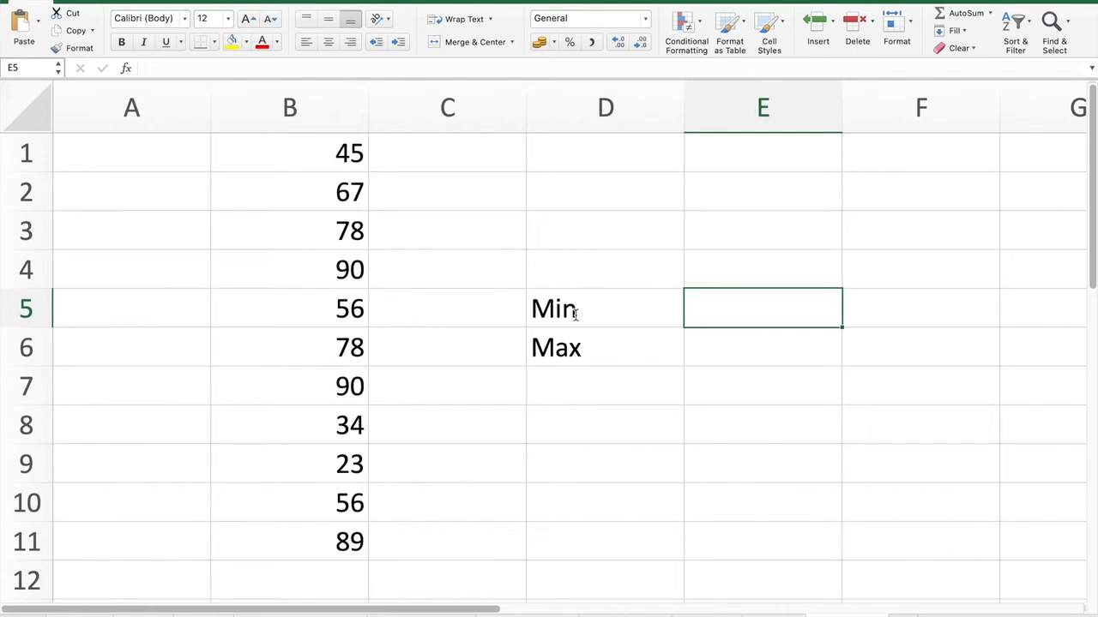
- Fill the smallest value, 23 in B9, with yellow and begin =Min in E5
left_click(300, 153)
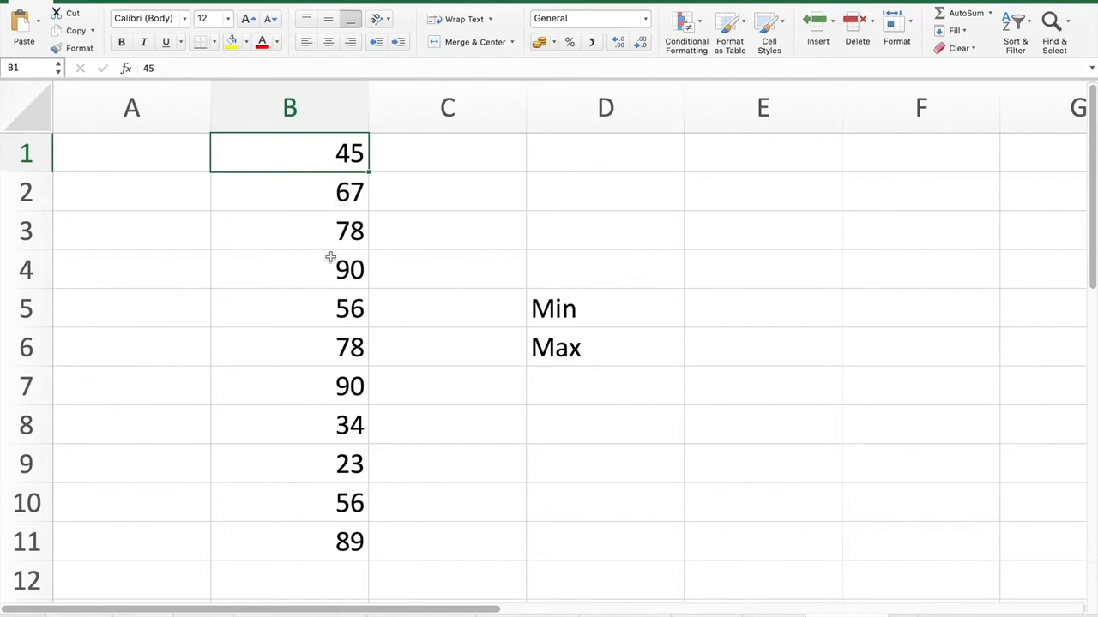
left_click(319, 418)
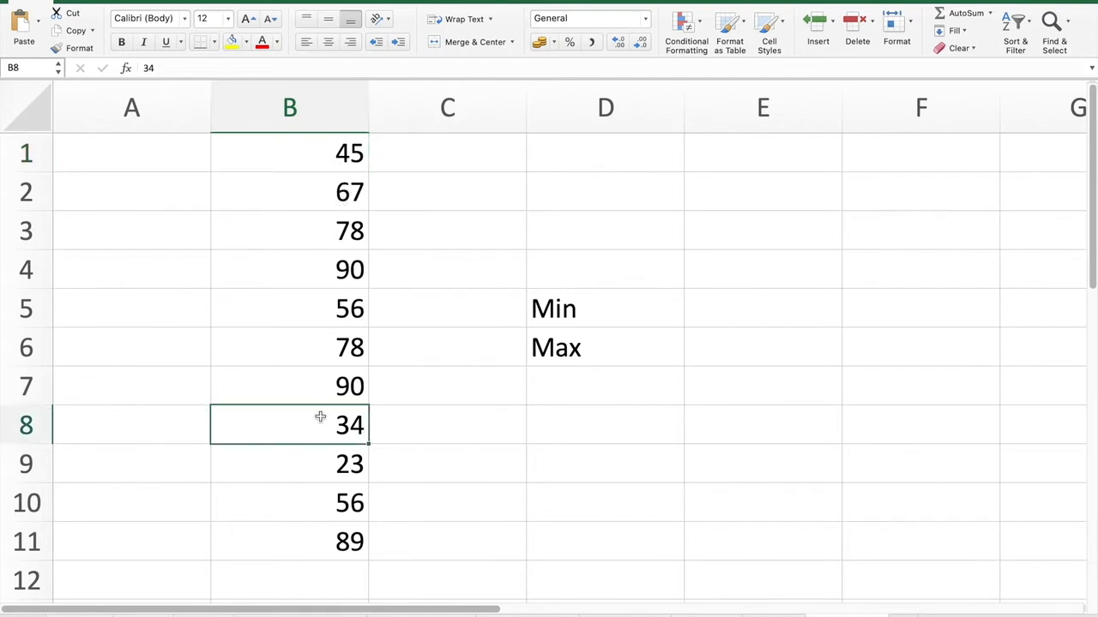
left_click(315, 475)
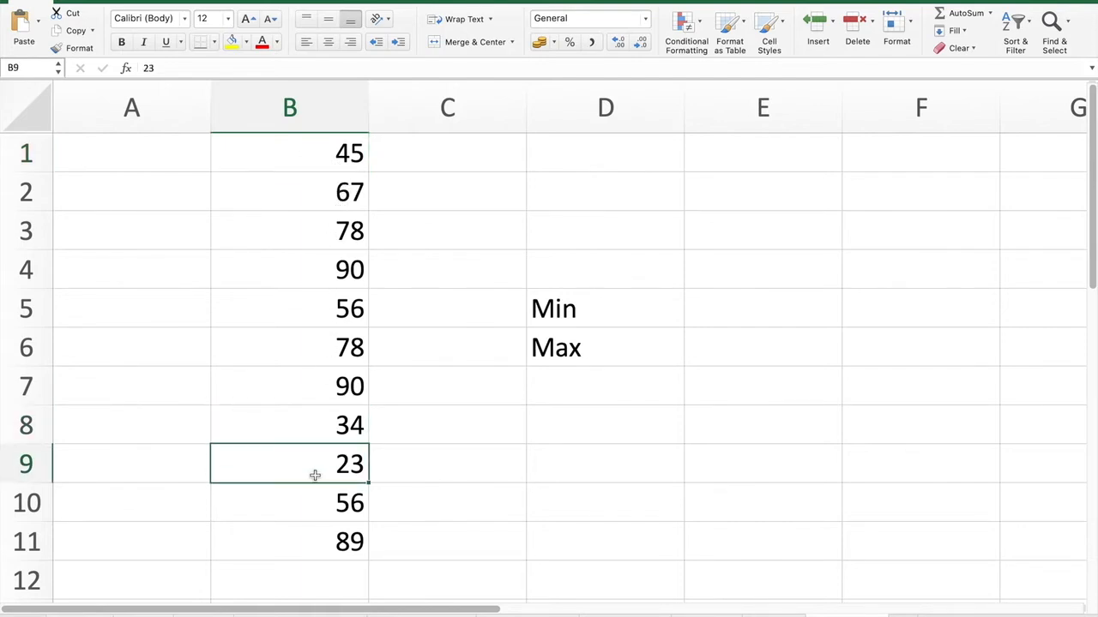
left_click(232, 45)
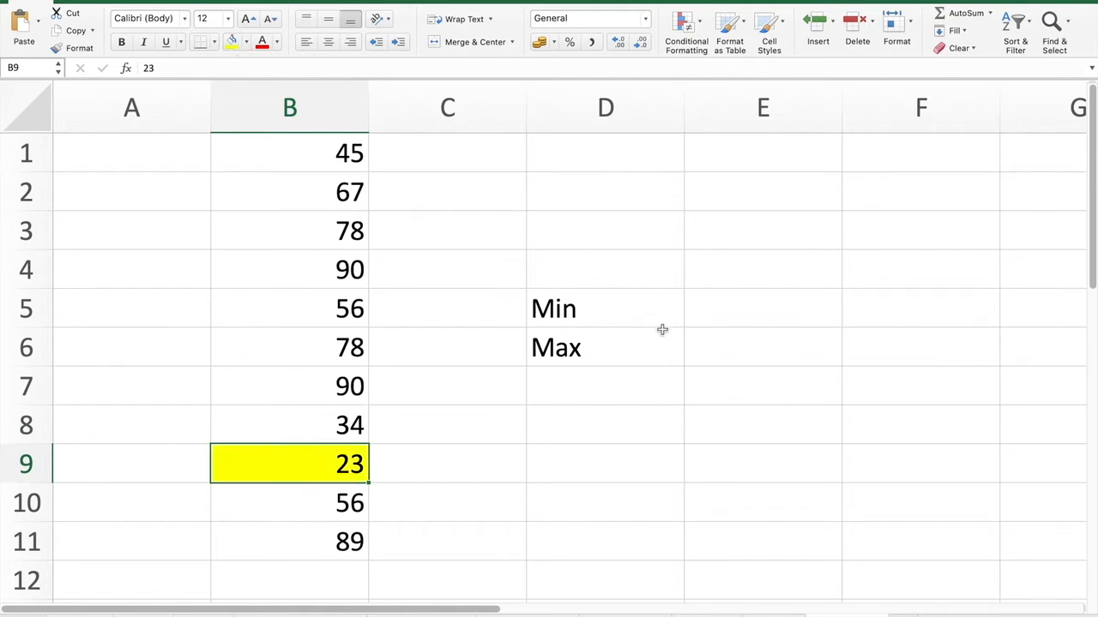
left_click(783, 305)
type("=")
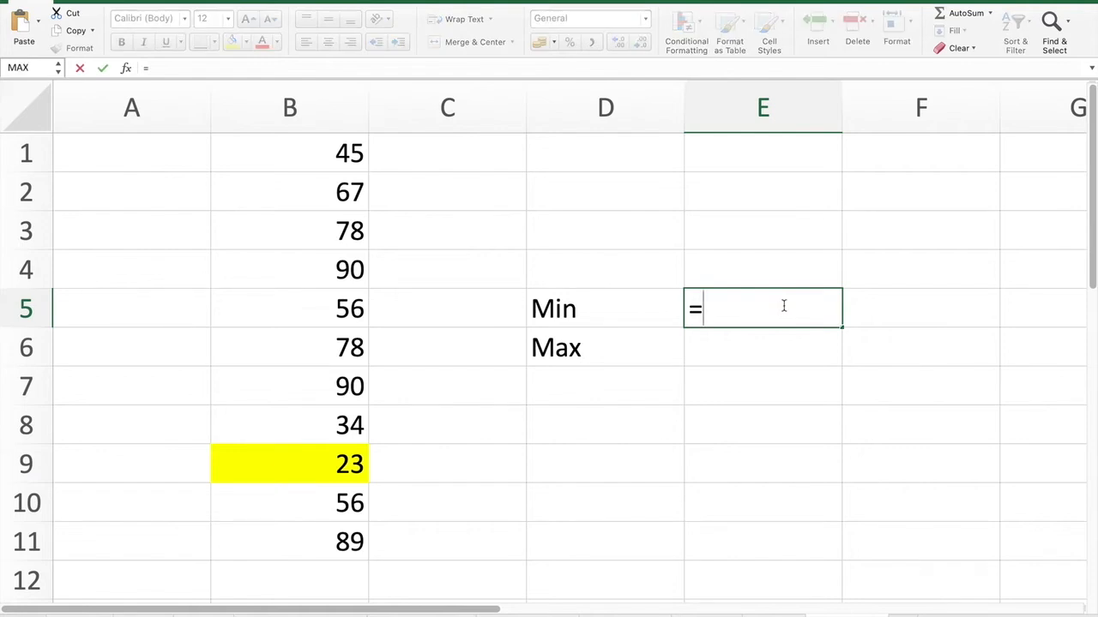
type("Min")
- Complete =MIN(B1:B11) in E5 so it returns 23
double_click(771, 350)
left_click(771, 350)
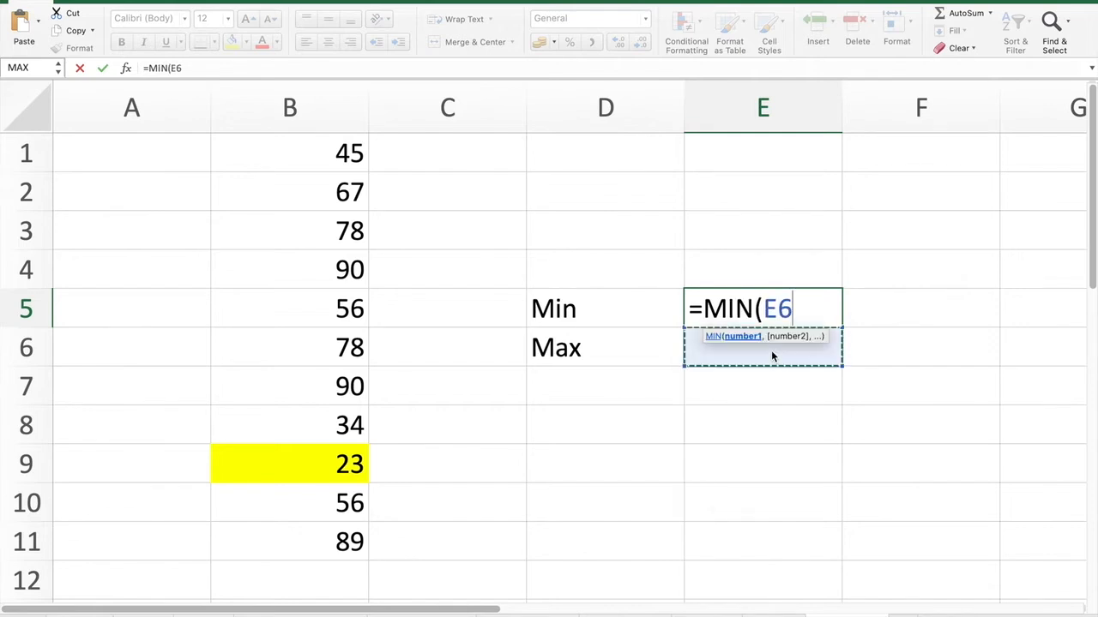
left_click_drag(326, 148, 304, 539)
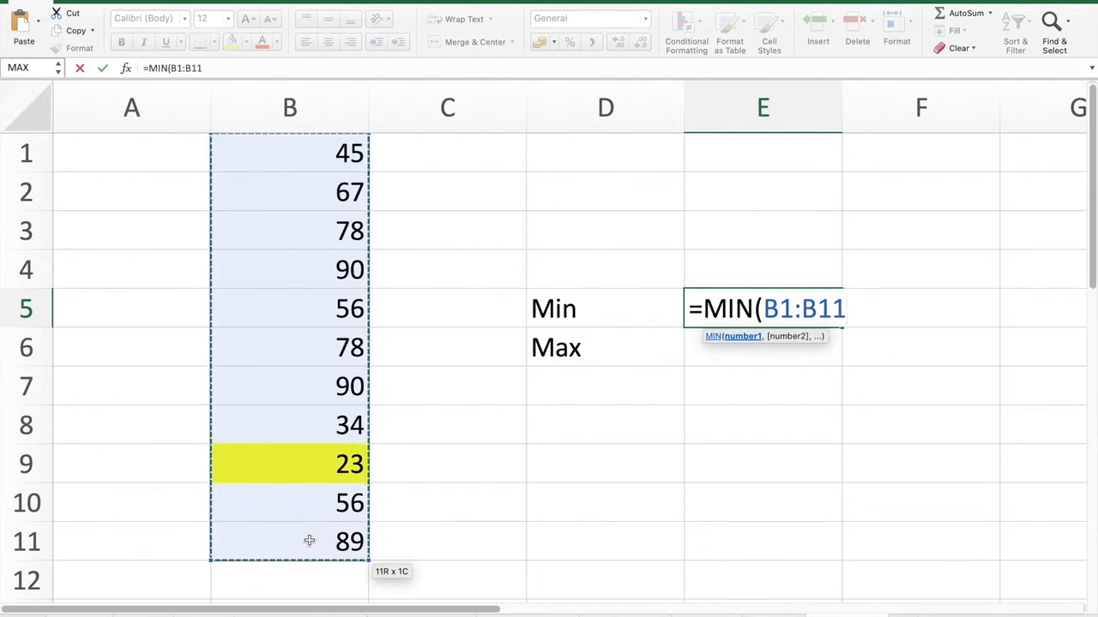
type(")")
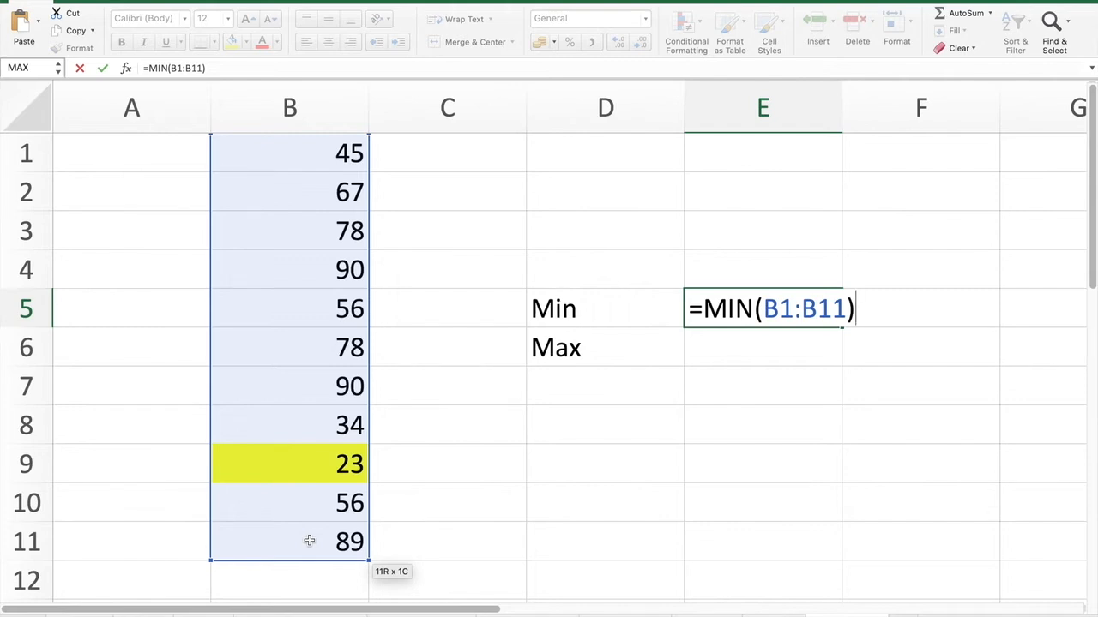
key("Return")
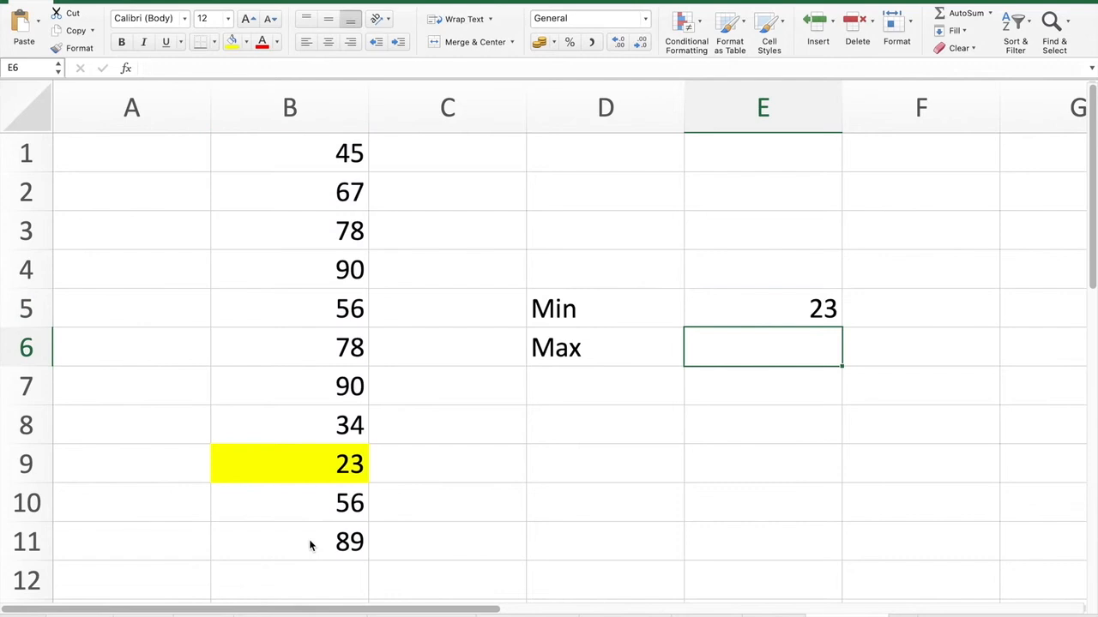
key("Up")
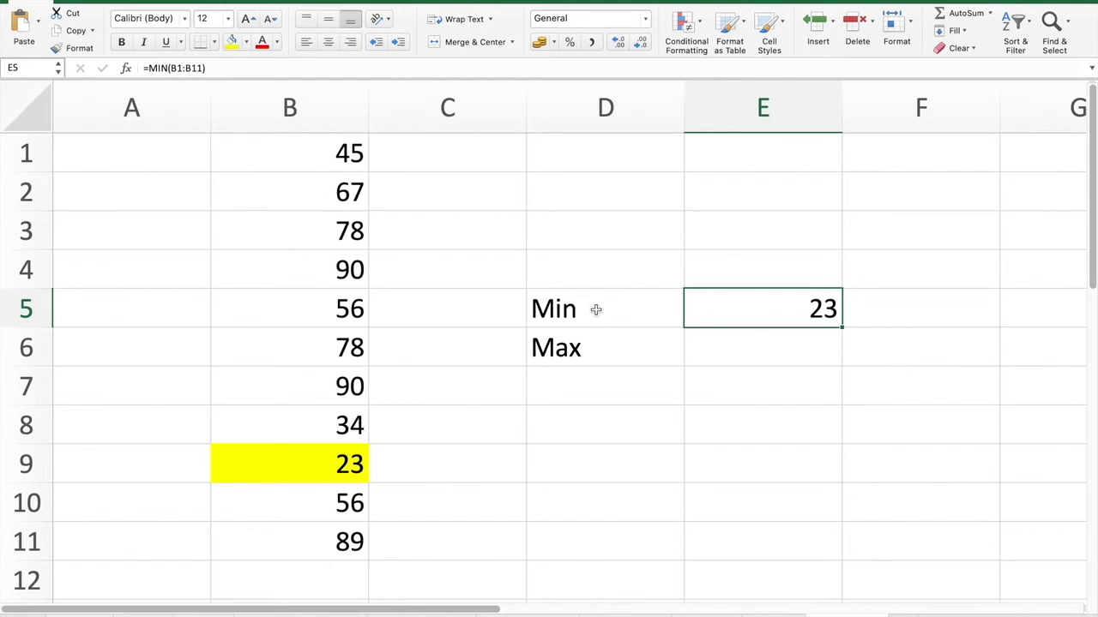
key("Down")
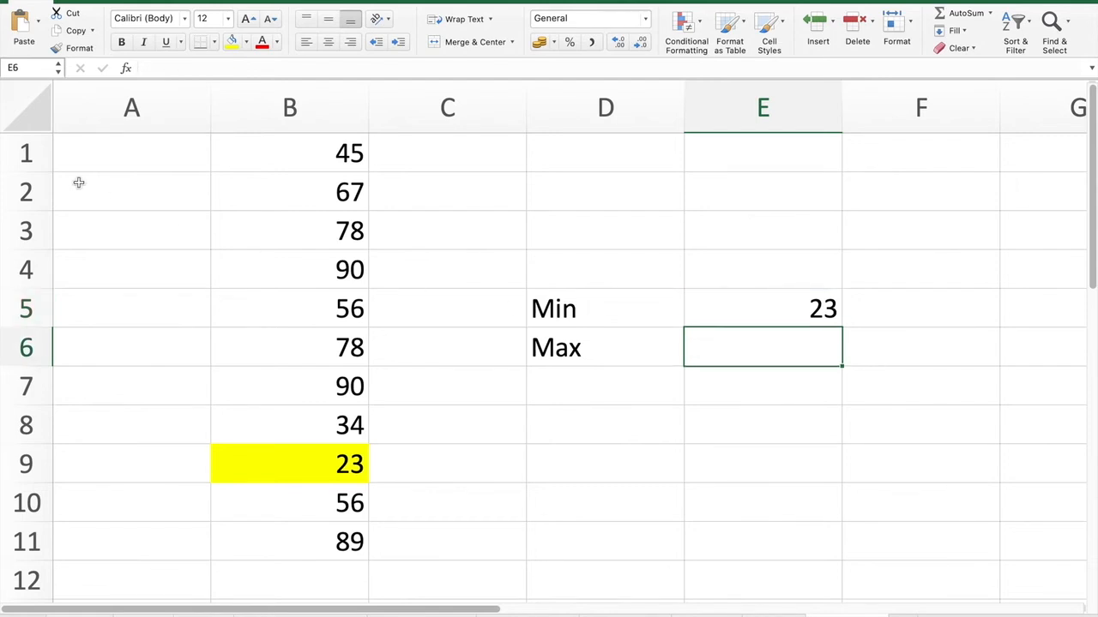
- Fill both cells holding 90, B4 and B7, with yellow
left_click(335, 157)
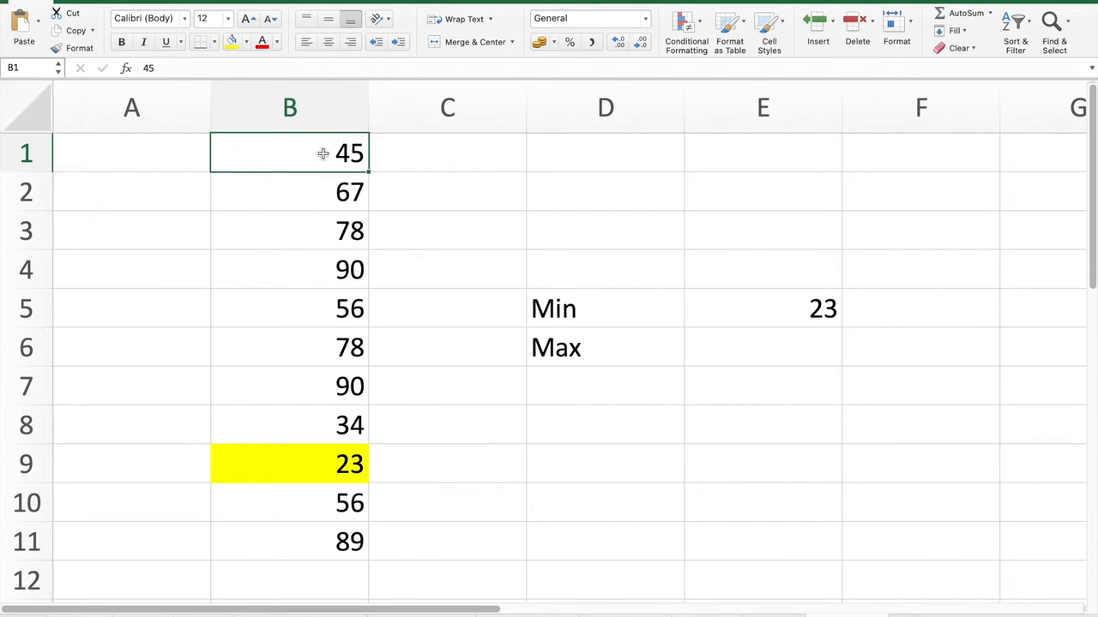
left_click(309, 206)
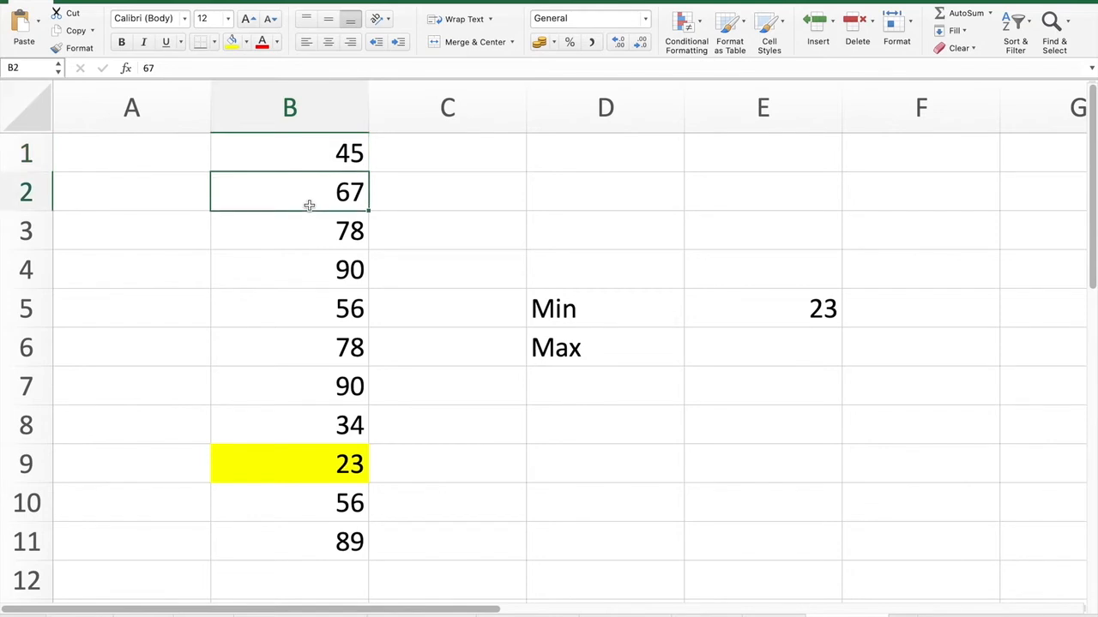
left_click(309, 232)
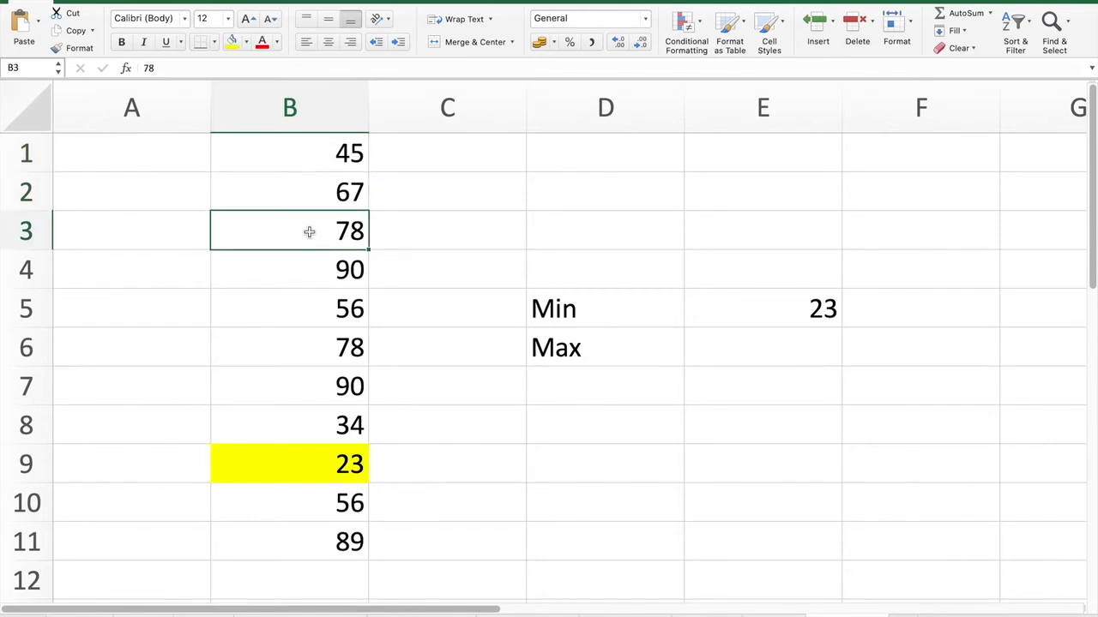
left_click(304, 270)
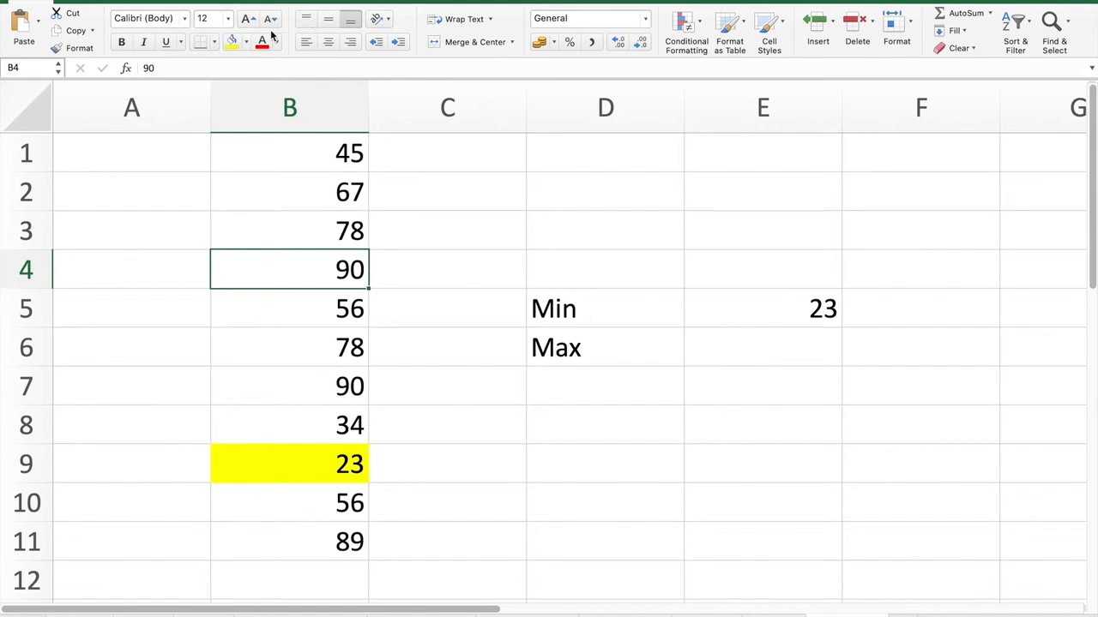
left_click(232, 42)
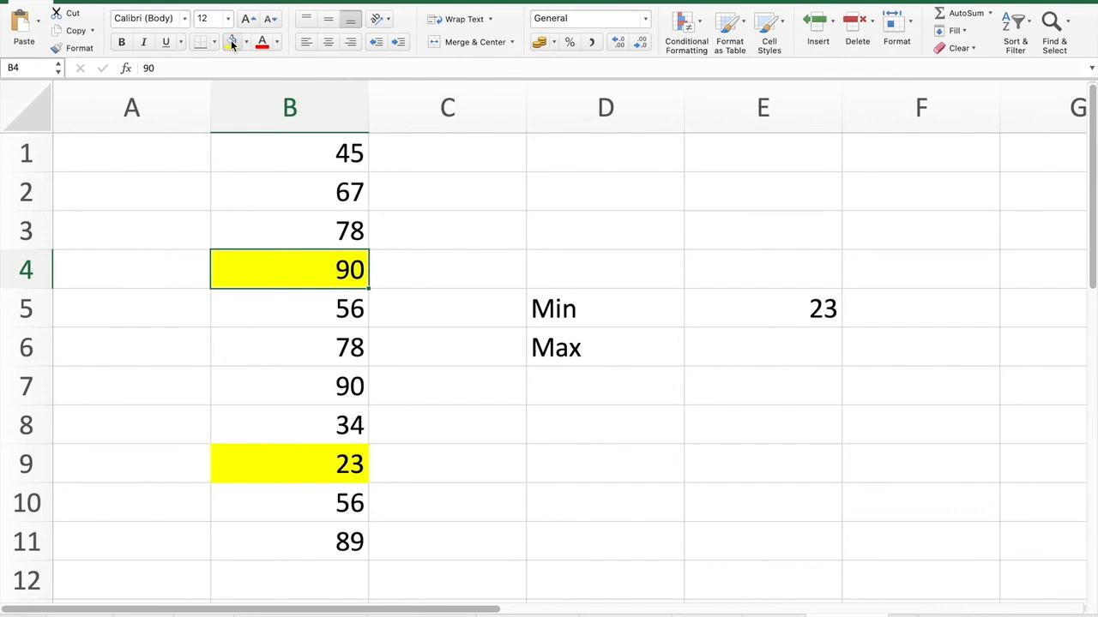
left_click(294, 391)
left_click(230, 43)
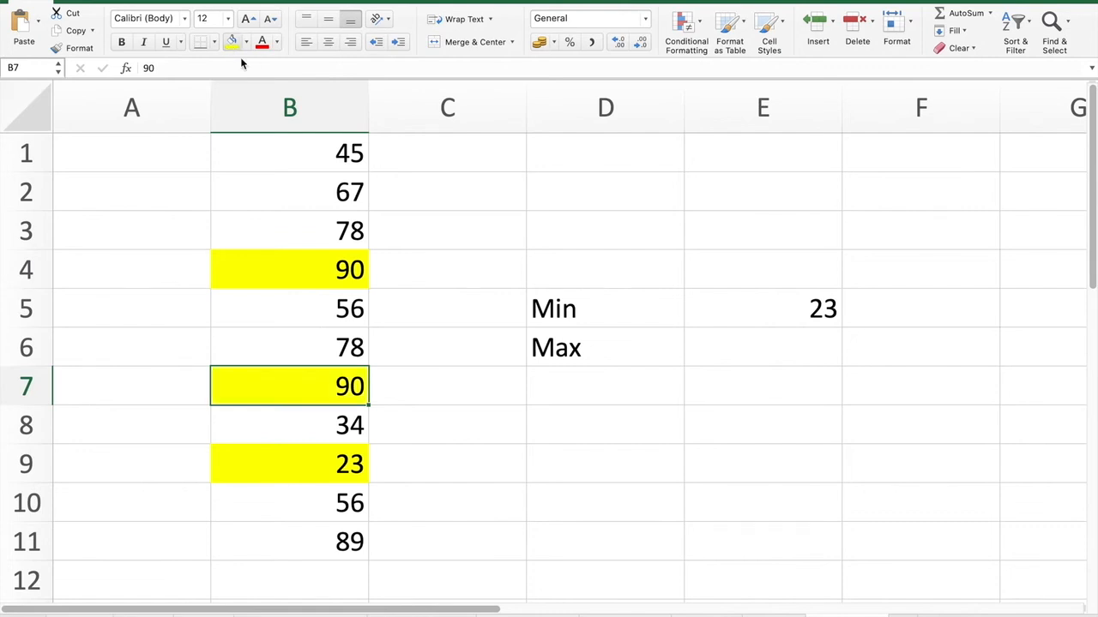
left_click(783, 356)
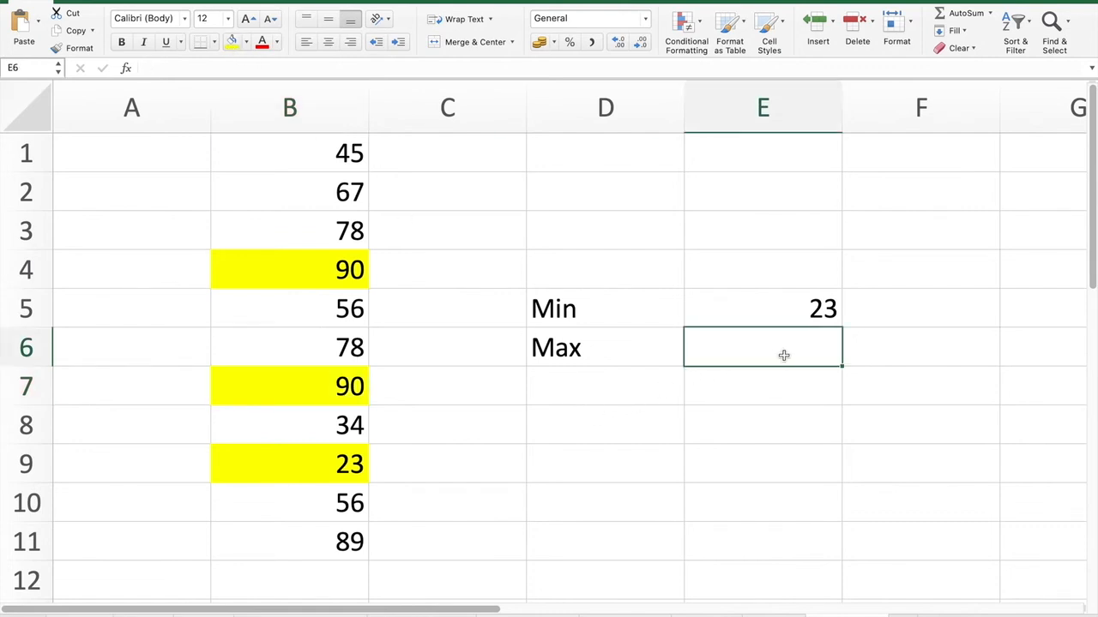
- Enter =MAX(B1:B11) in E6 so it returns 90
type("=")
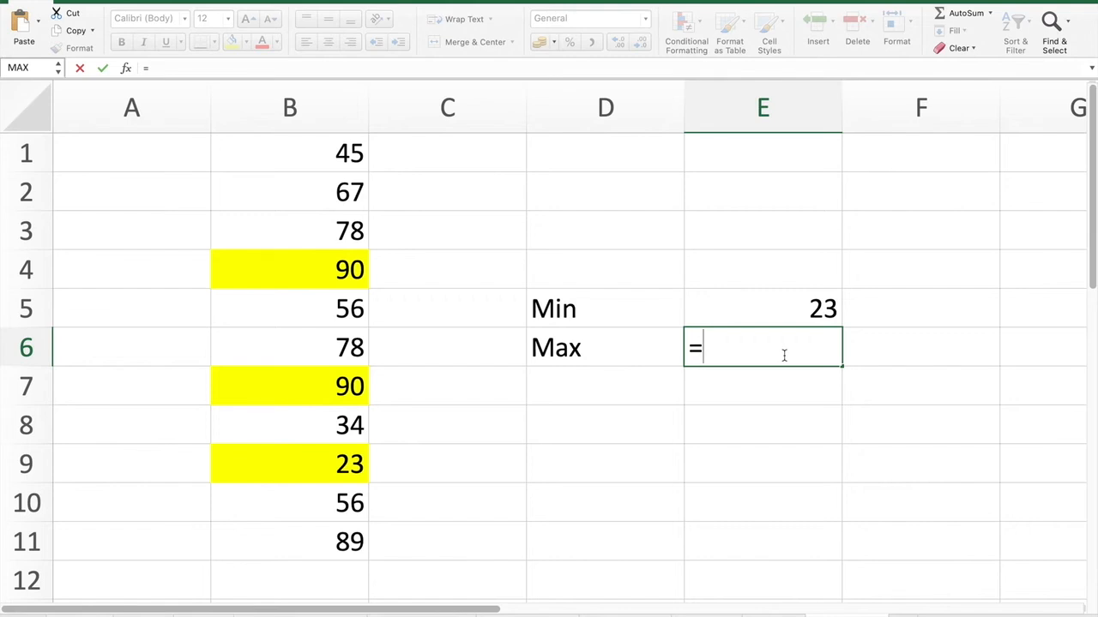
type("mAX")
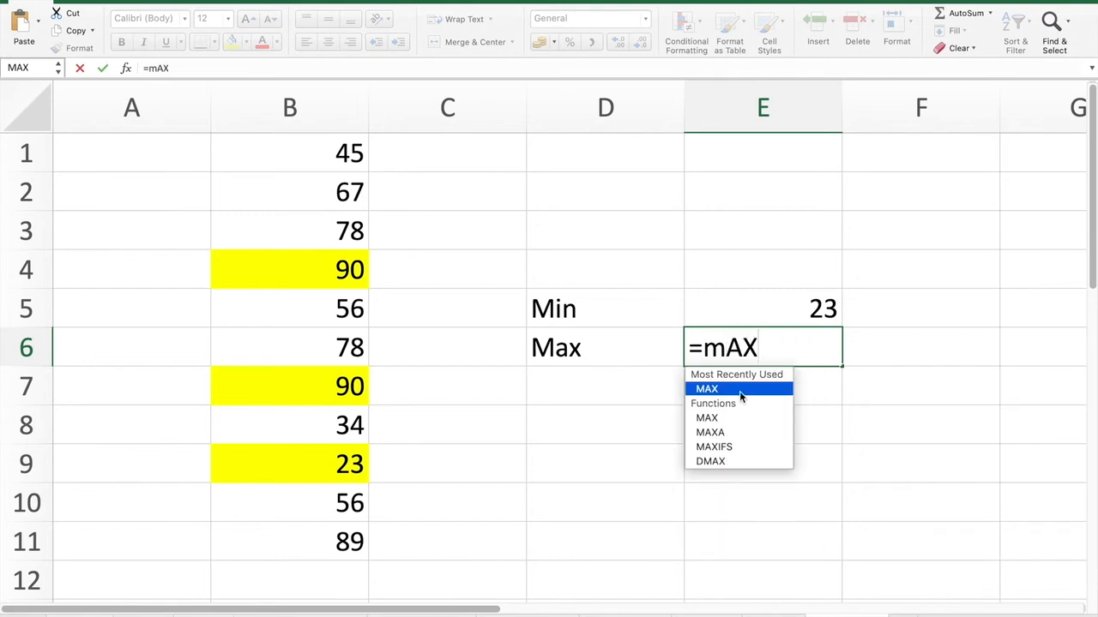
key("Tab")
left_click(742, 394)
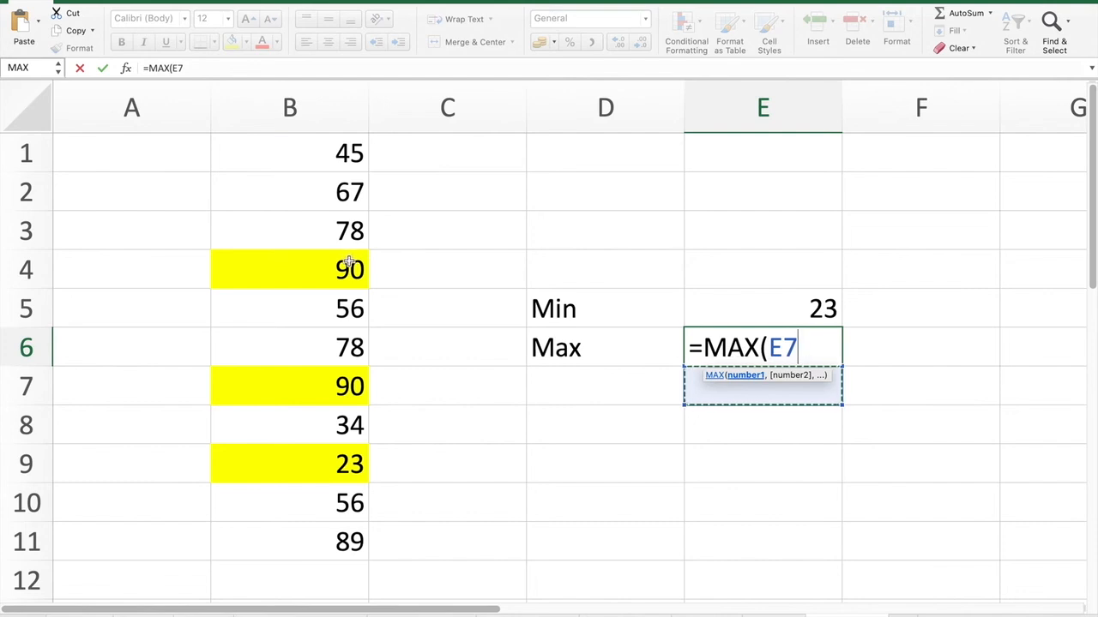
left_click_drag(318, 153, 301, 539)
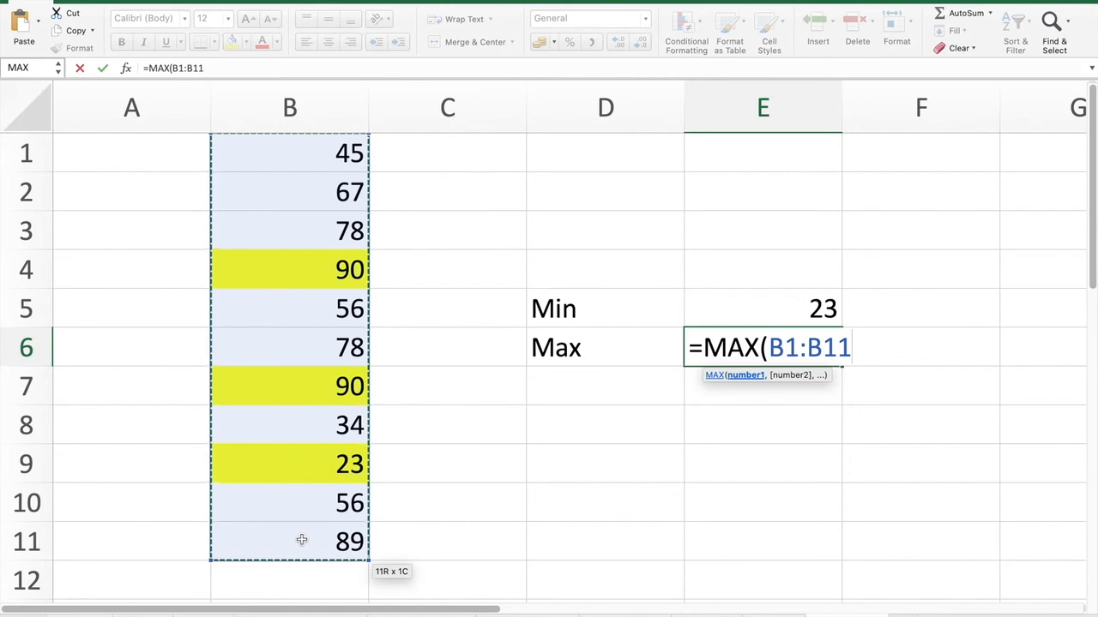
type(")")
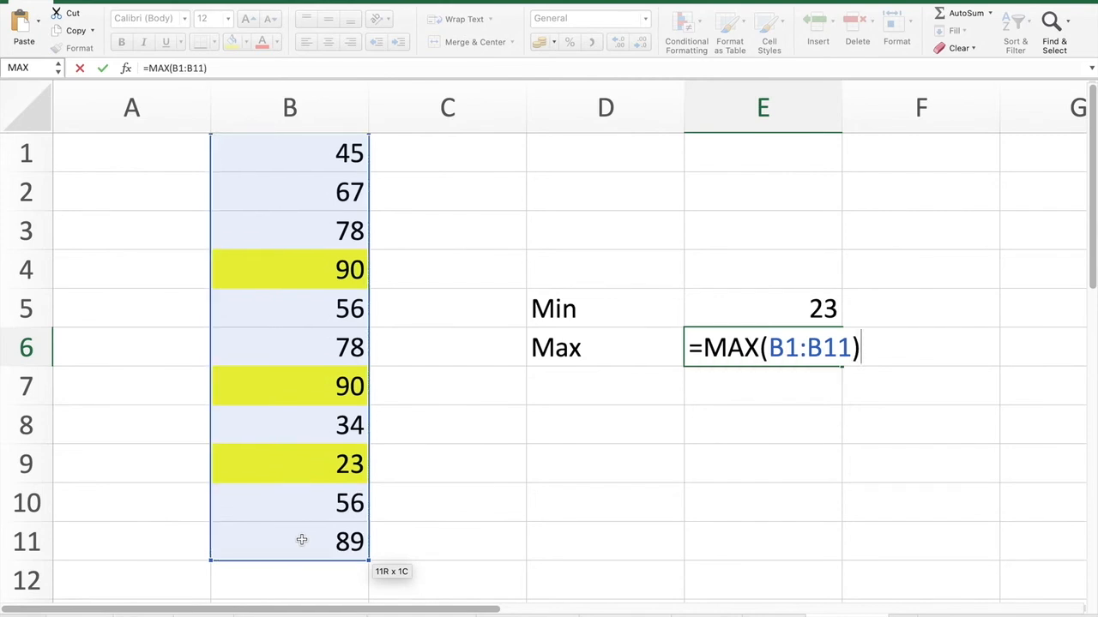
key("Return")
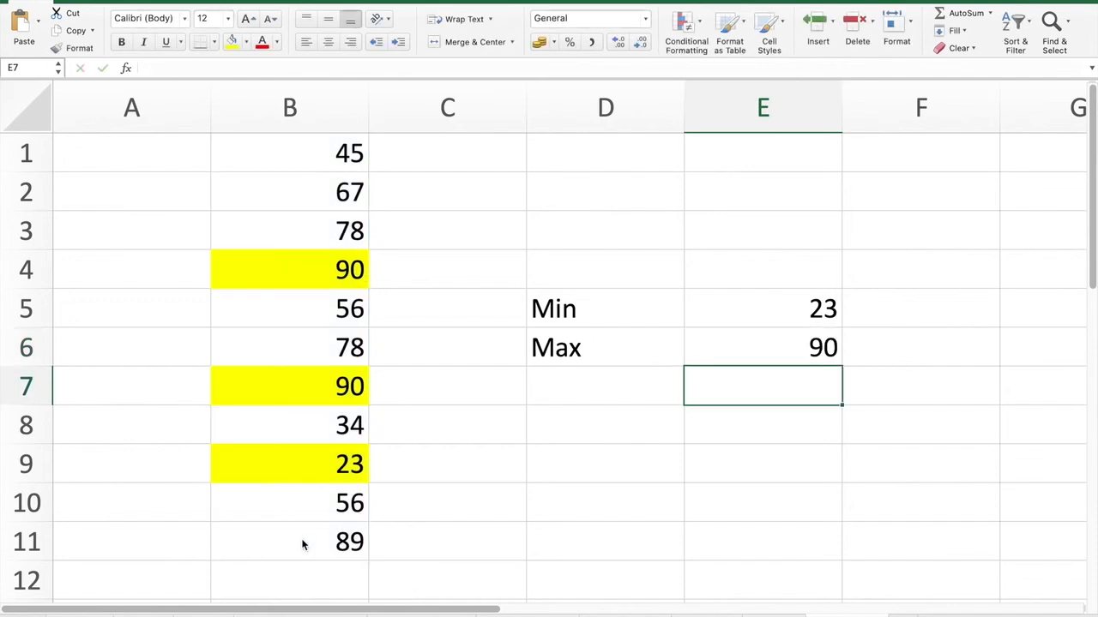